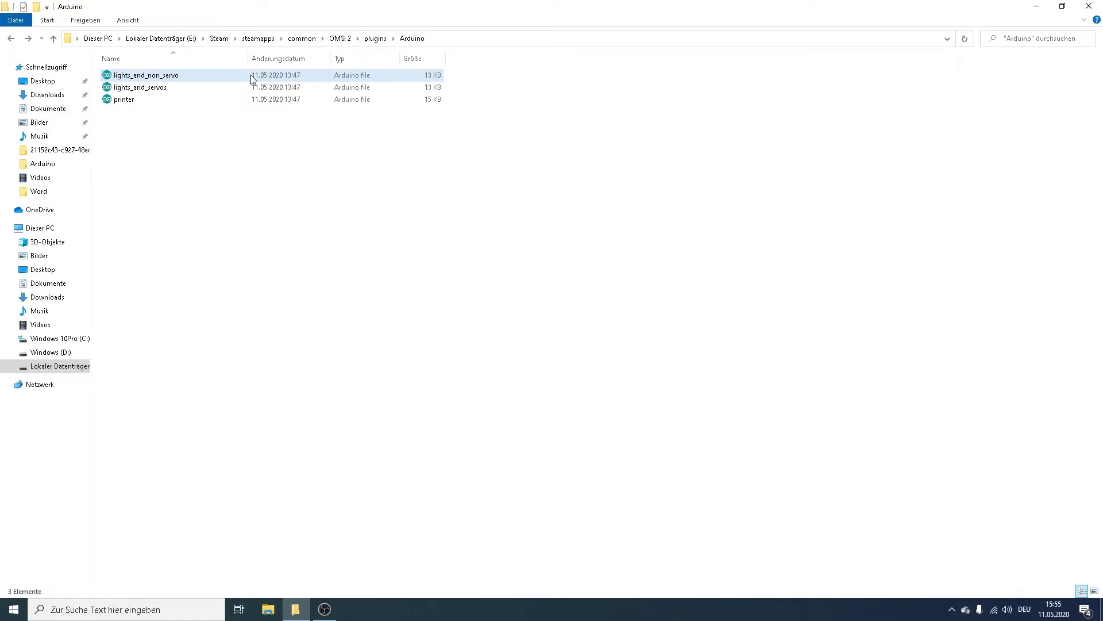
# Open the lights_and_non_servo sketch from the plugins' Arduino folder, accepting its move into a sketch folder of the same name.
pyautogui.click(375, 38)
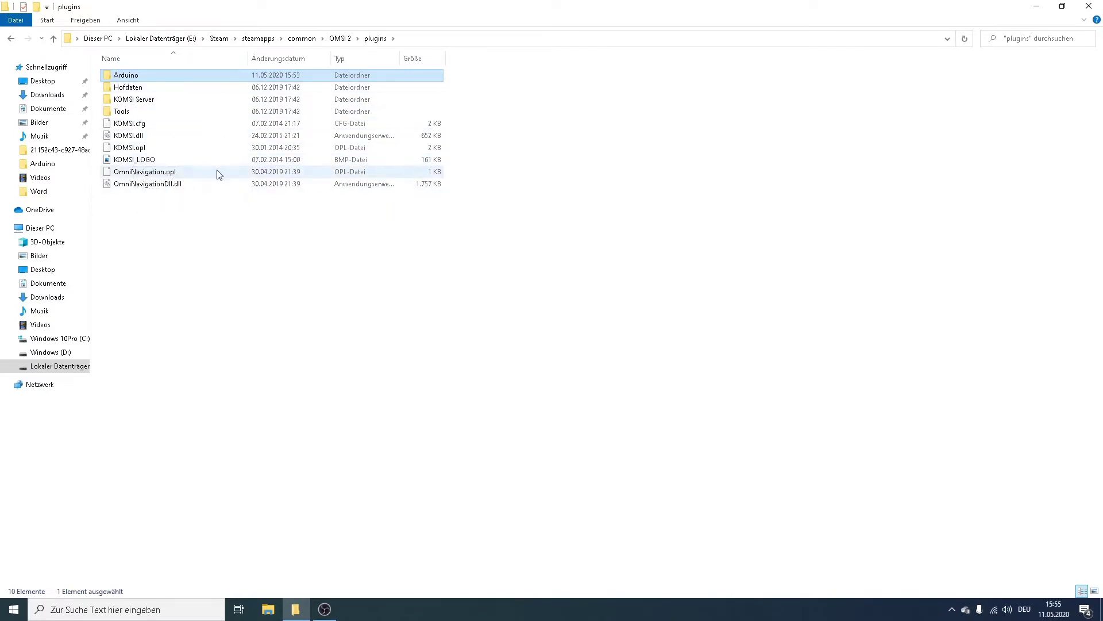
pyautogui.moveTo(470, 79); pyautogui.dragTo(389, 160)
pyautogui.click(522, 133)
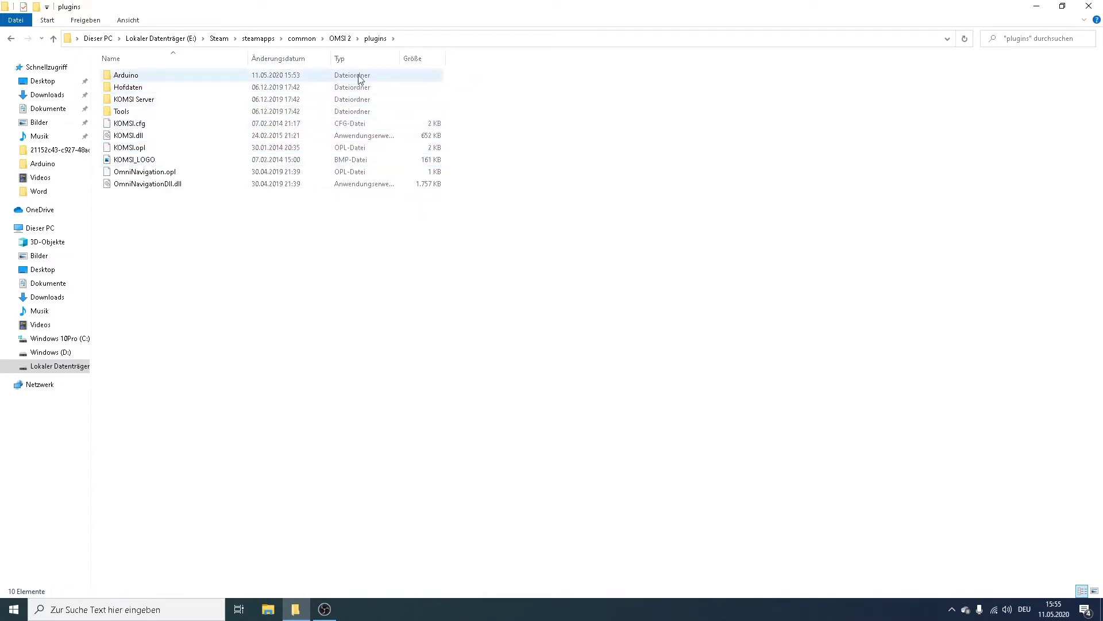
pyautogui.doubleClick(296, 76)
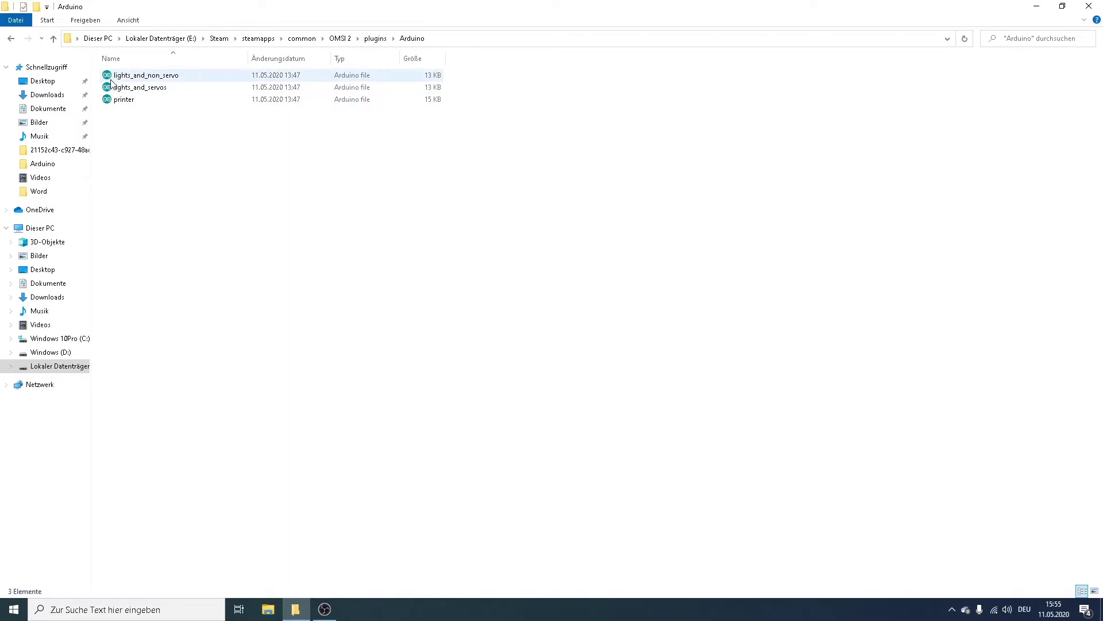
pyautogui.doubleClick(152, 77)
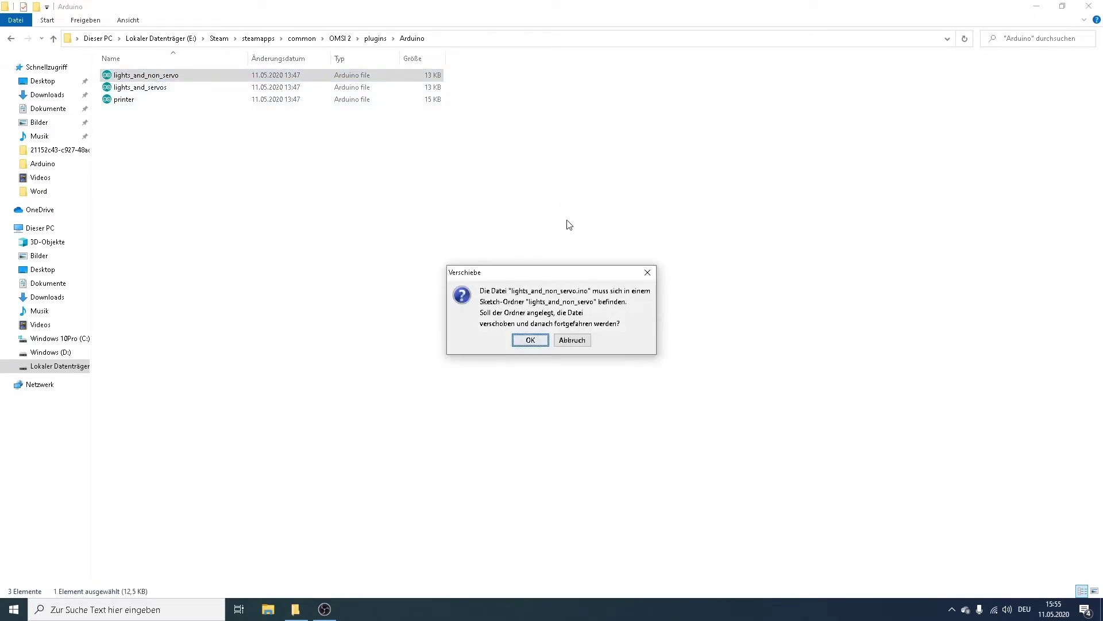
pyautogui.click(540, 337)
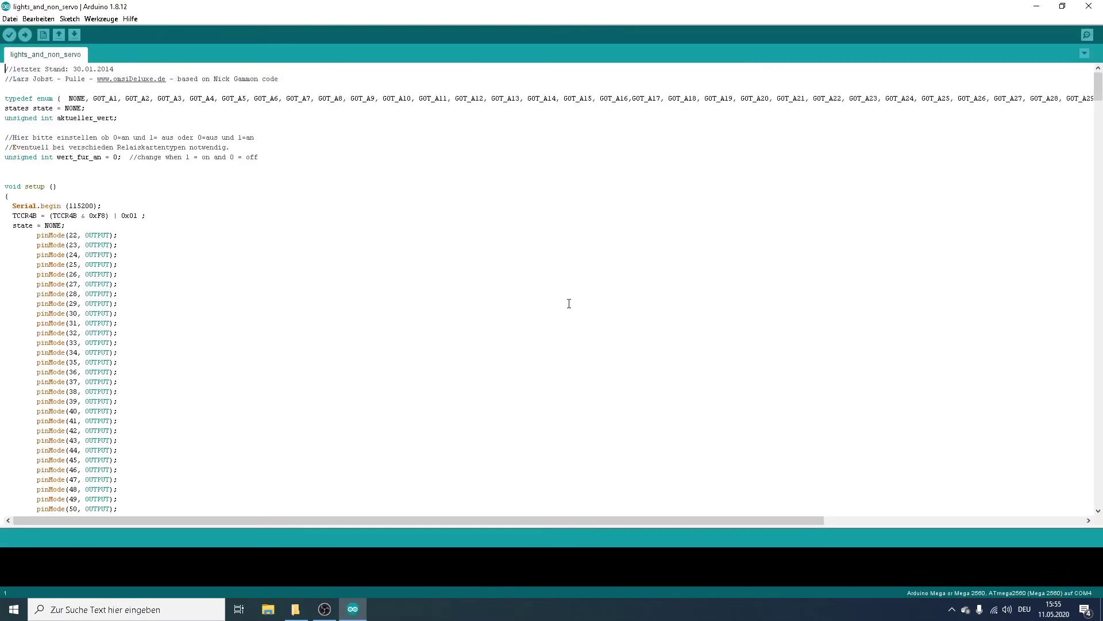
# Search the sketch for rpm and delete the Read_Rpm function with its RPM comment, leaving one blank line before the Water comment.
pyautogui.hotkey('ctrl', 'f')
pyautogui.write('r')
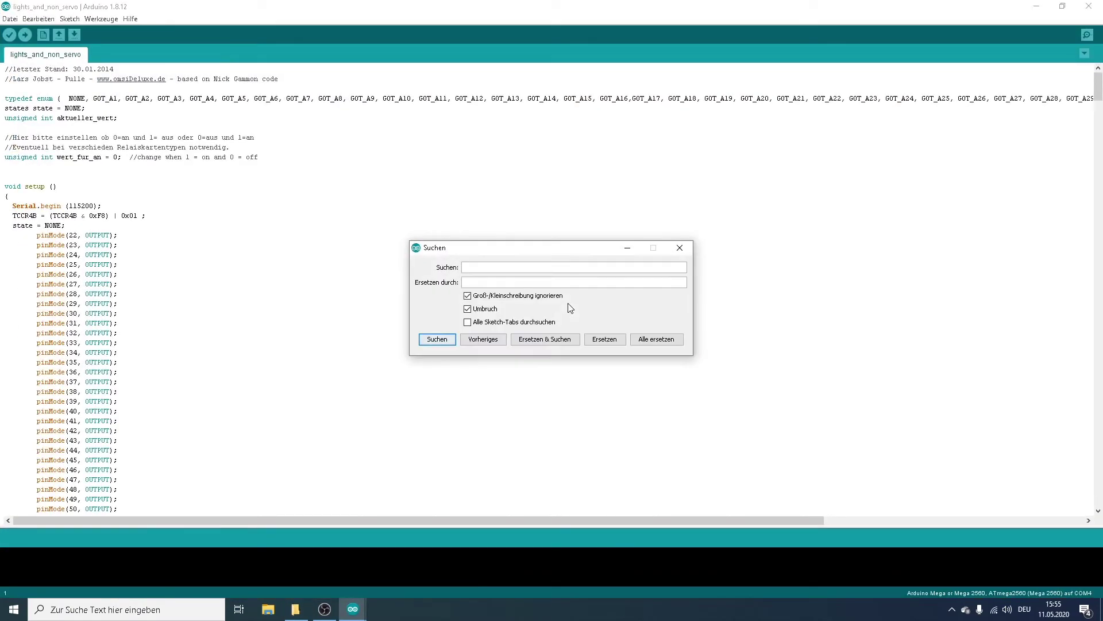
pyautogui.write('pm')
pyautogui.press('Return')
pyautogui.scroll(-14, 224, 357)
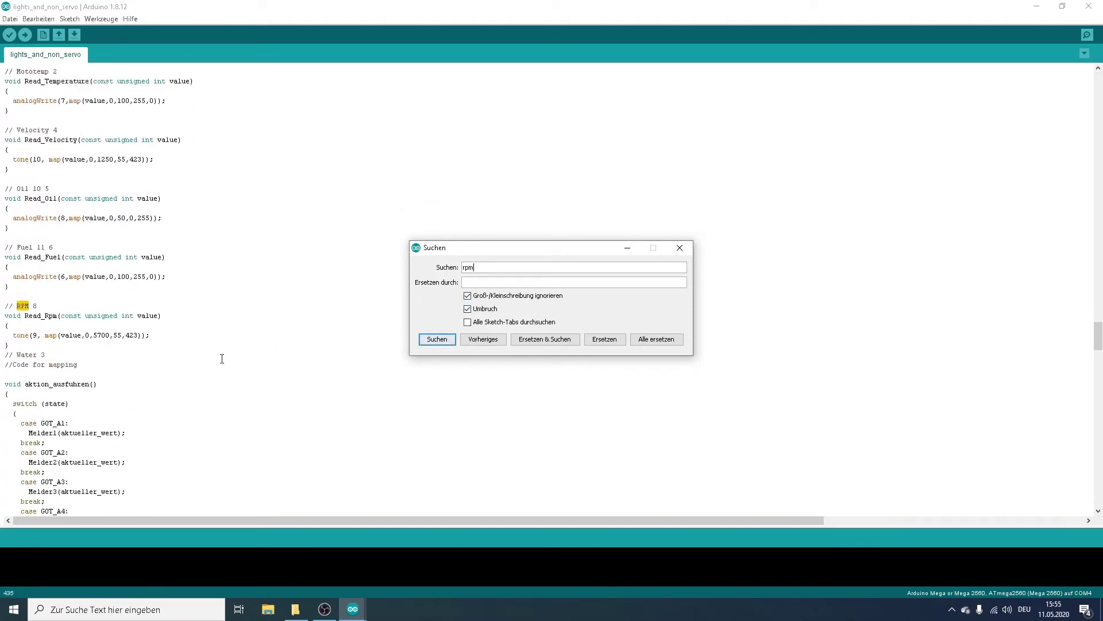
pyautogui.moveTo(3, 99); pyautogui.dragTo(149, 140)
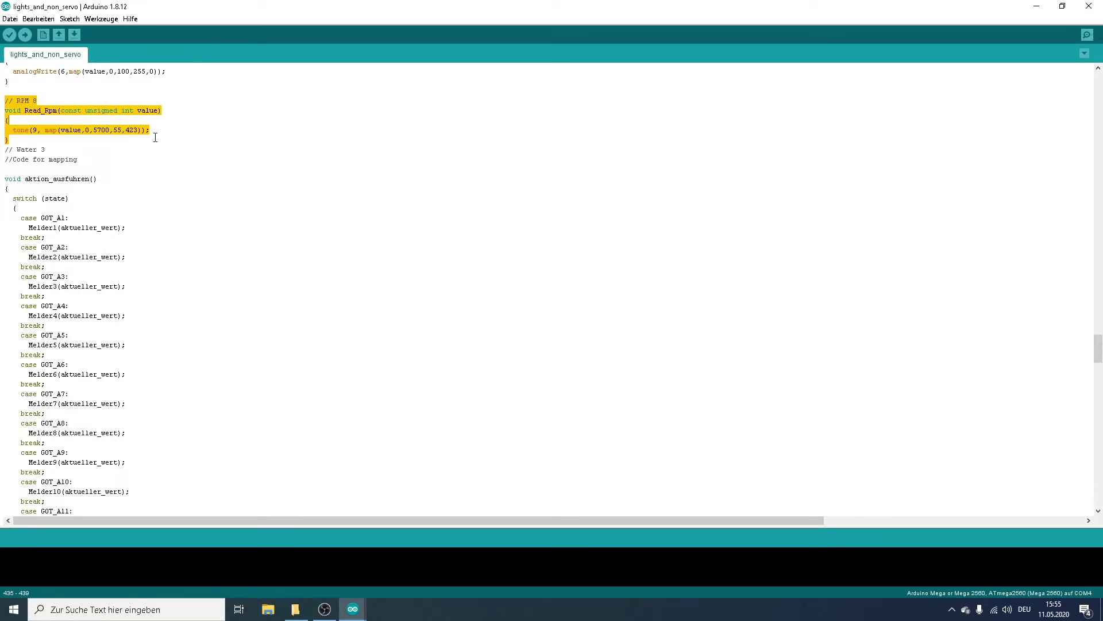
pyautogui.press('BackSpace')
pyautogui.press('BackSpace')
pyautogui.press('BackSpace')
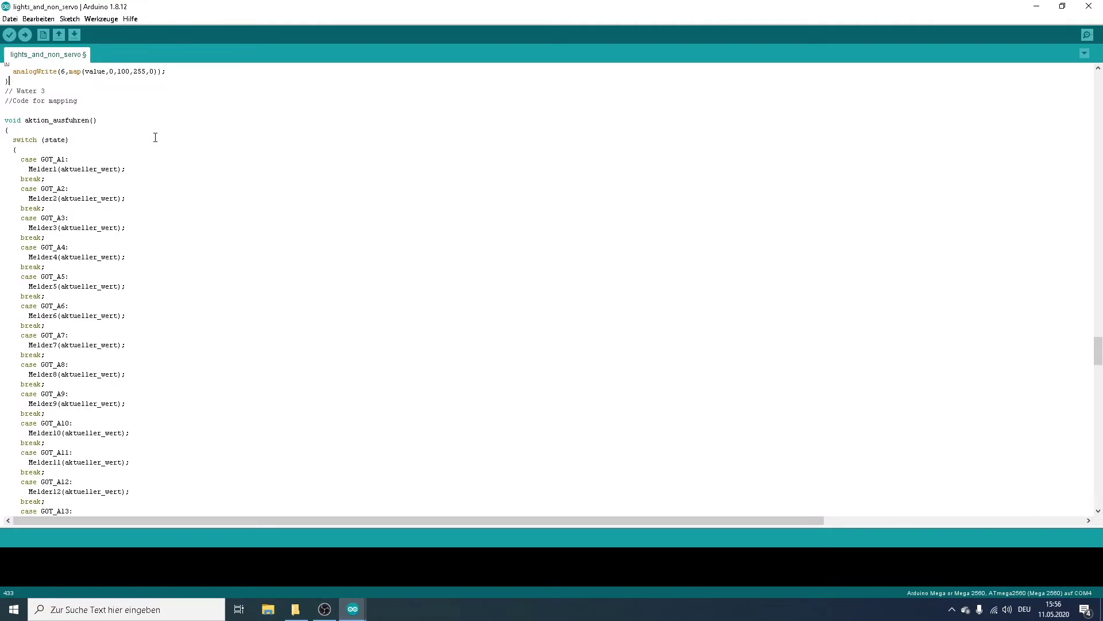
pyautogui.press('Return')
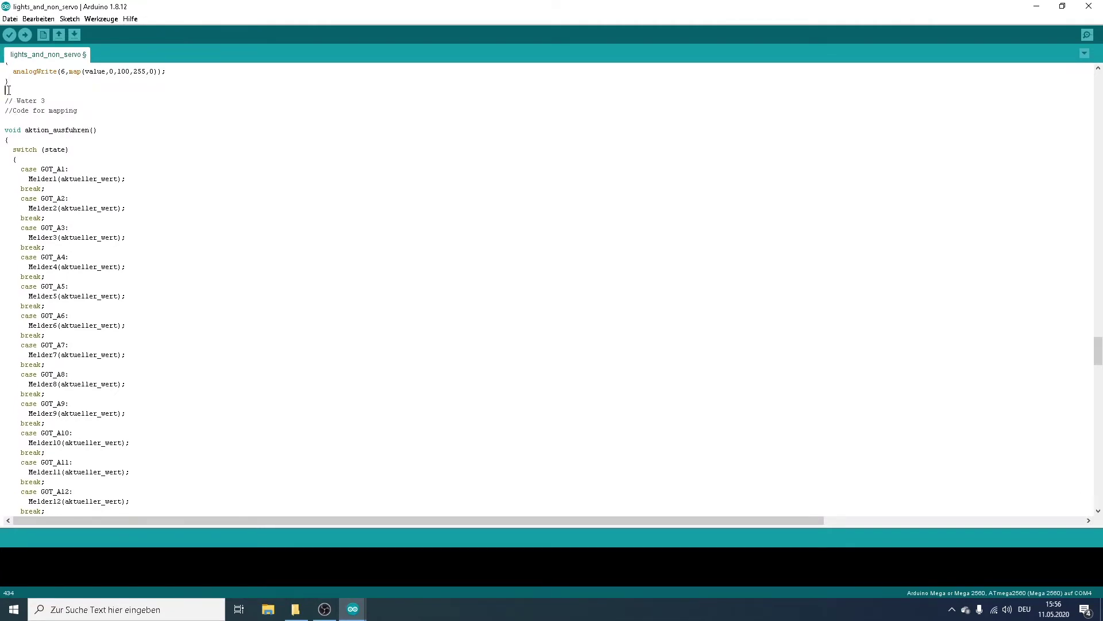
# Find the remaining rpm occurrence and delete the whole GOT_t case that calls Read_Rpm, including its leftover empty line.
pyautogui.hotkey('ctrl', 'f')
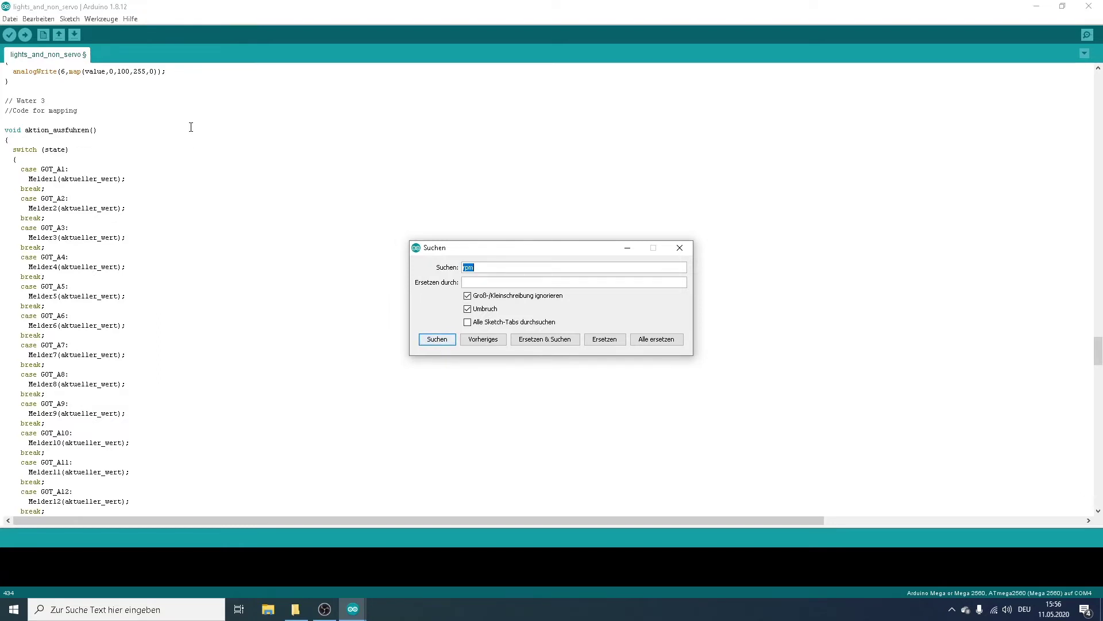
pyautogui.press('Return')
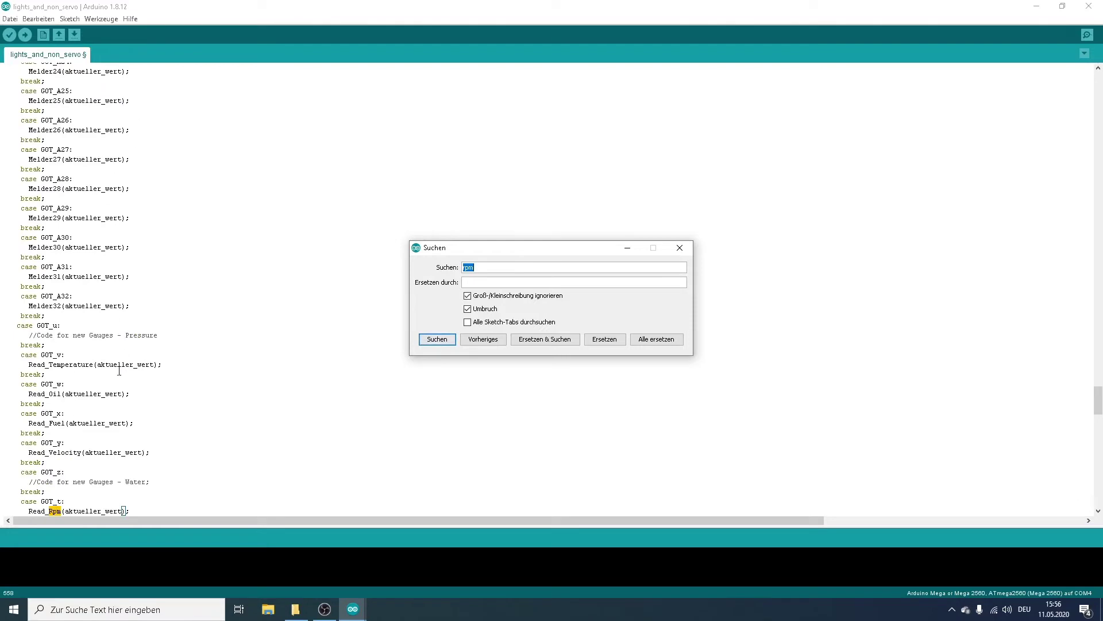
pyautogui.scroll(-6, 119, 371)
pyautogui.moveTo(17, 326); pyautogui.dragTo(133, 342)
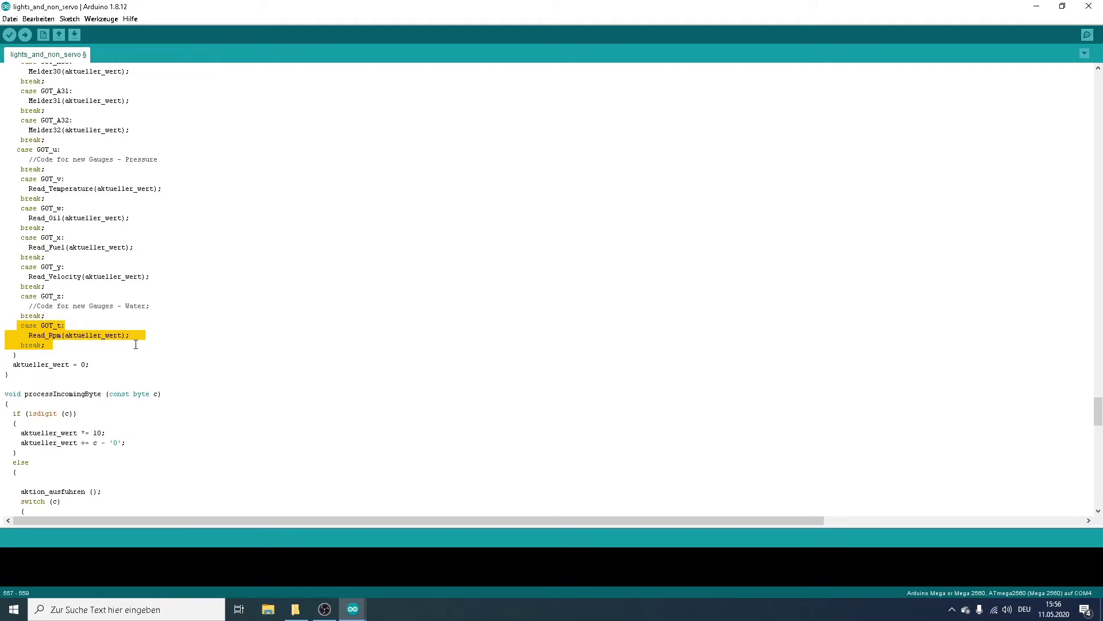
pyautogui.press('BackSpace')
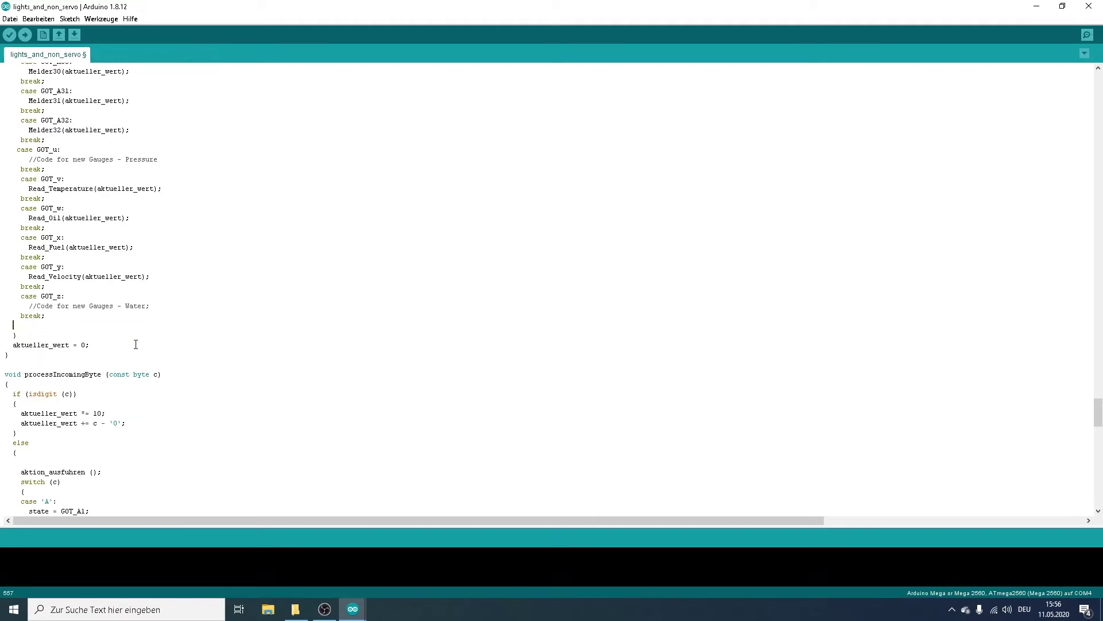
pyautogui.press('BackSpace')
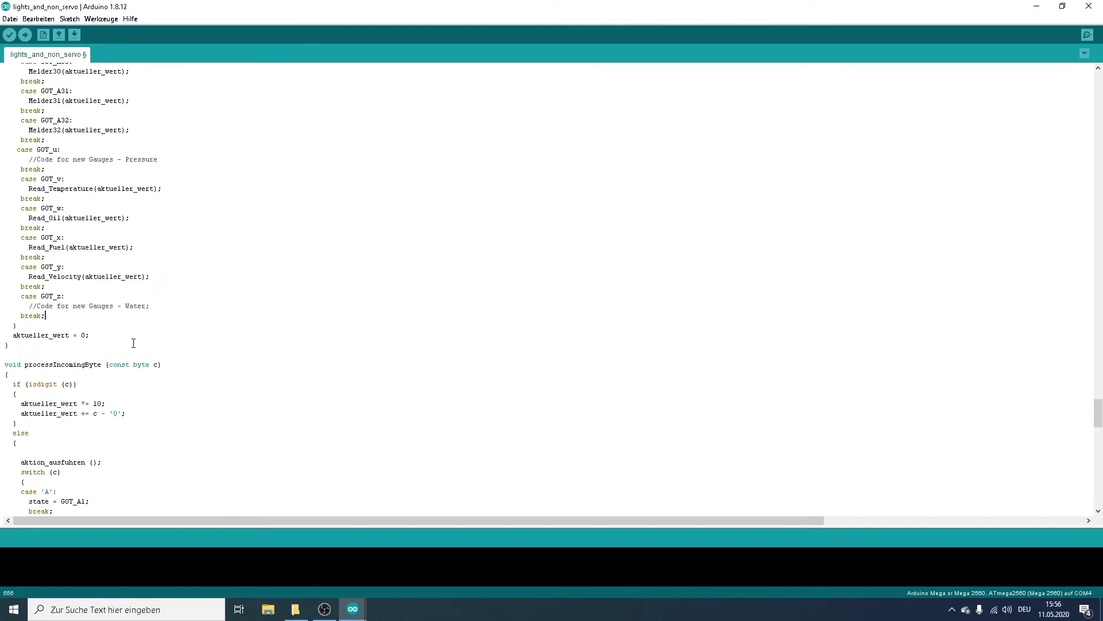
# Search for velocity and change the output range of the map call in Read_Velocity to 32 and 2560.
pyautogui.hotkey('ctrl', 'f')
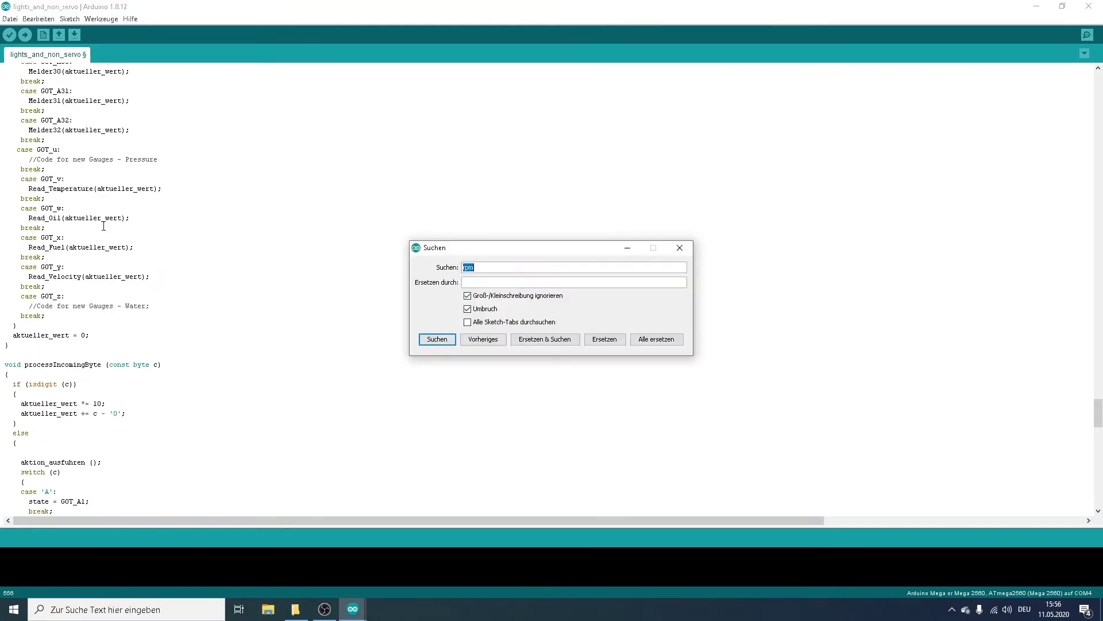
pyautogui.write('velocity')
pyautogui.press('Return')
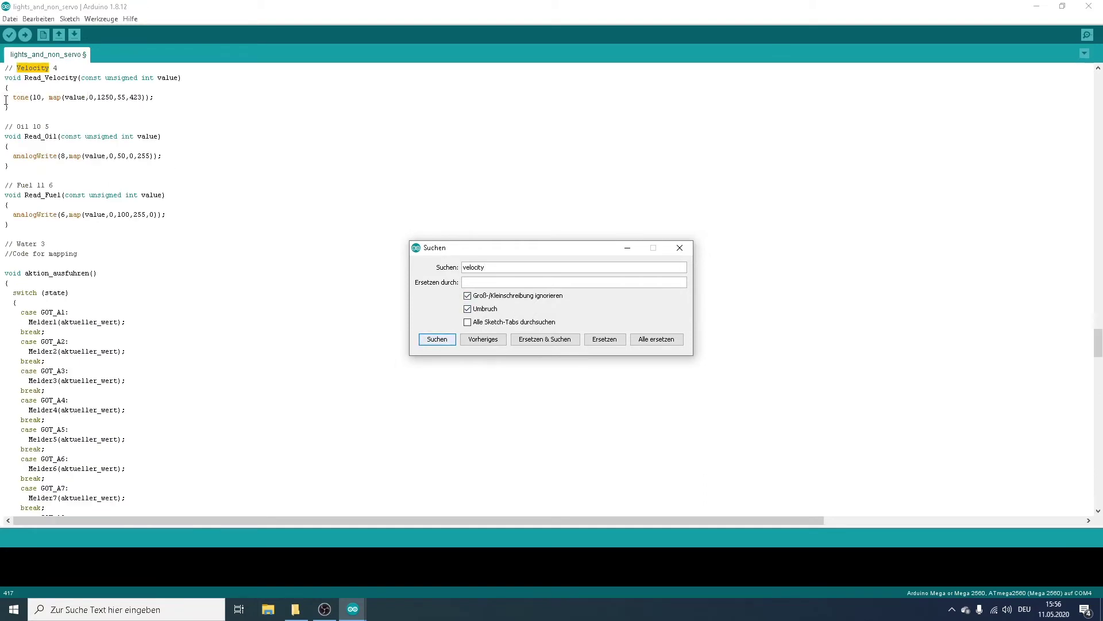
pyautogui.doubleClick(42, 98)
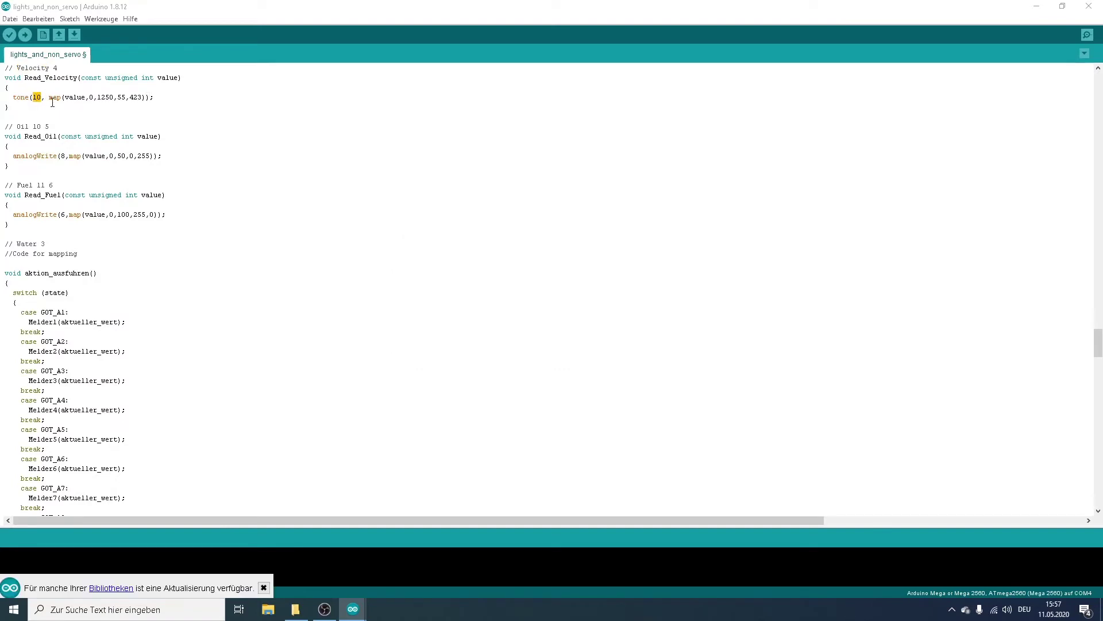
pyautogui.click(161, 100)
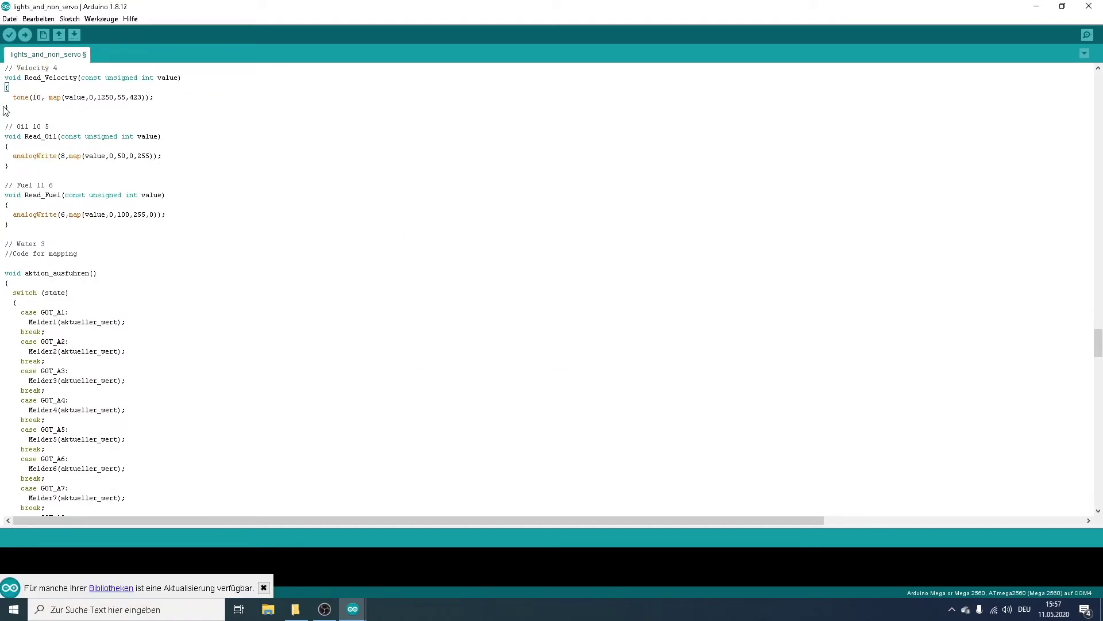
pyautogui.click(126, 97)
pyautogui.press('BackSpace')
pyautogui.press('BackSpace')
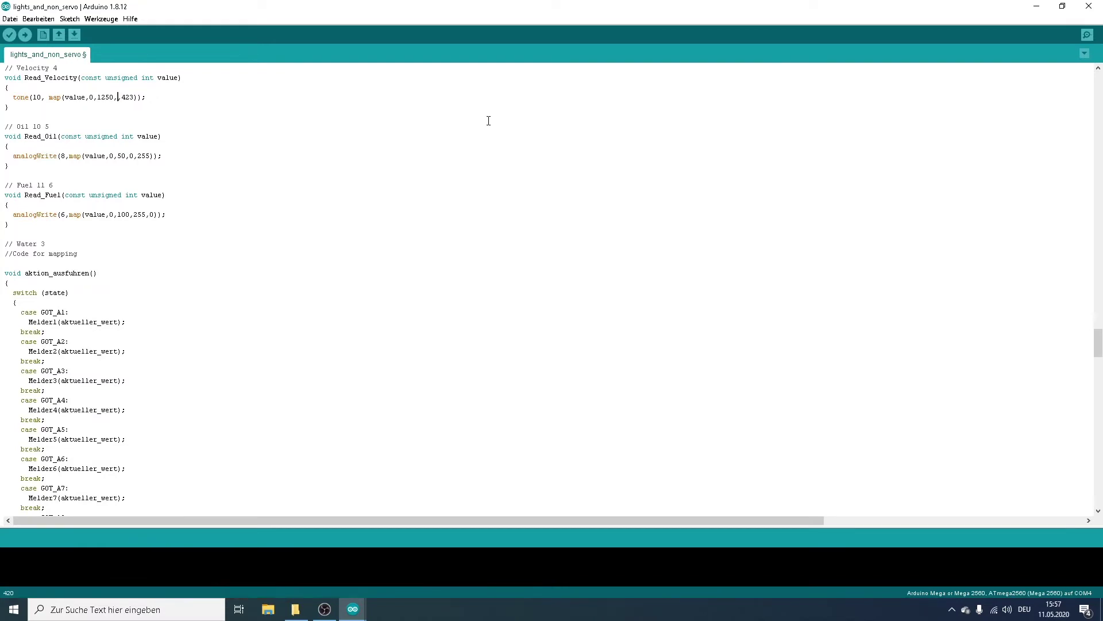
pyautogui.write('32,')
pyautogui.press('Right')
pyautogui.press('BackSpace')
pyautogui.press('BackSpace')
pyautogui.write('256')
# Check which board, processor and port are configured for uploading the sketch.
pyautogui.click(102, 19)
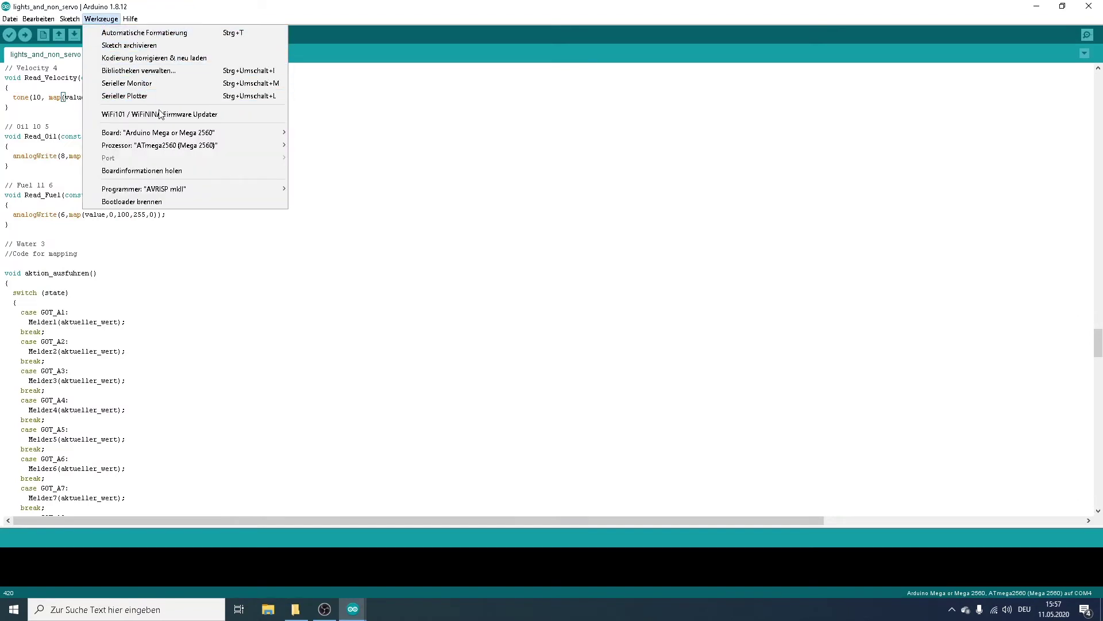
pyautogui.moveTo(172, 135)
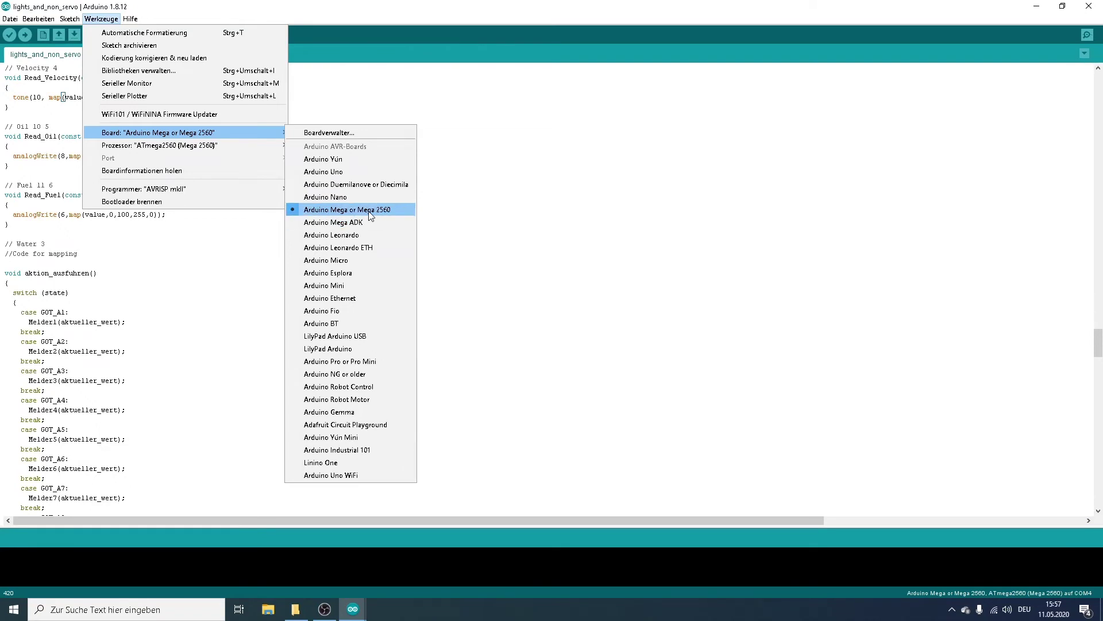
pyautogui.moveTo(204, 146)
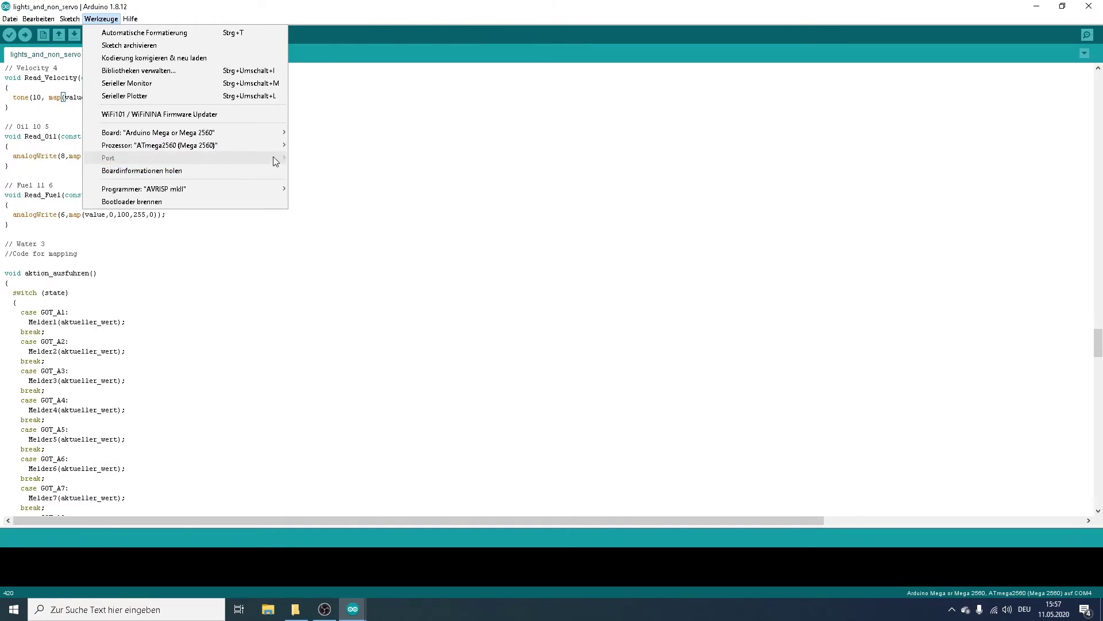
pyautogui.click(161, 18)
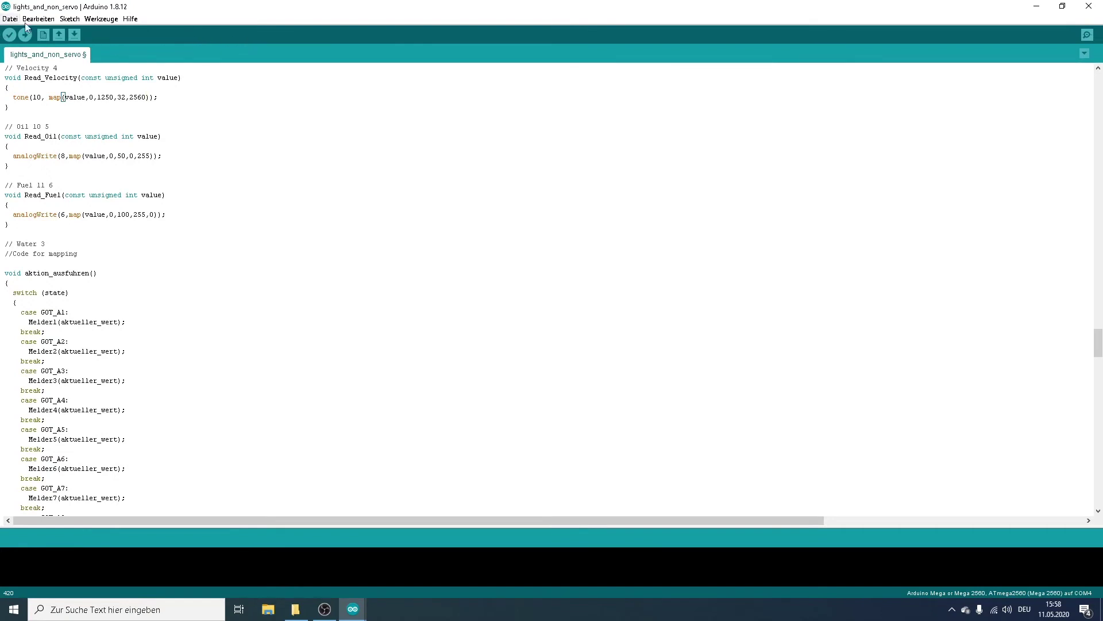
# Close the sketch without saving its changes and launch KOMSI Server 2.4 from the KOMSI Server folder in plugins.
pyautogui.click(1089, 6)
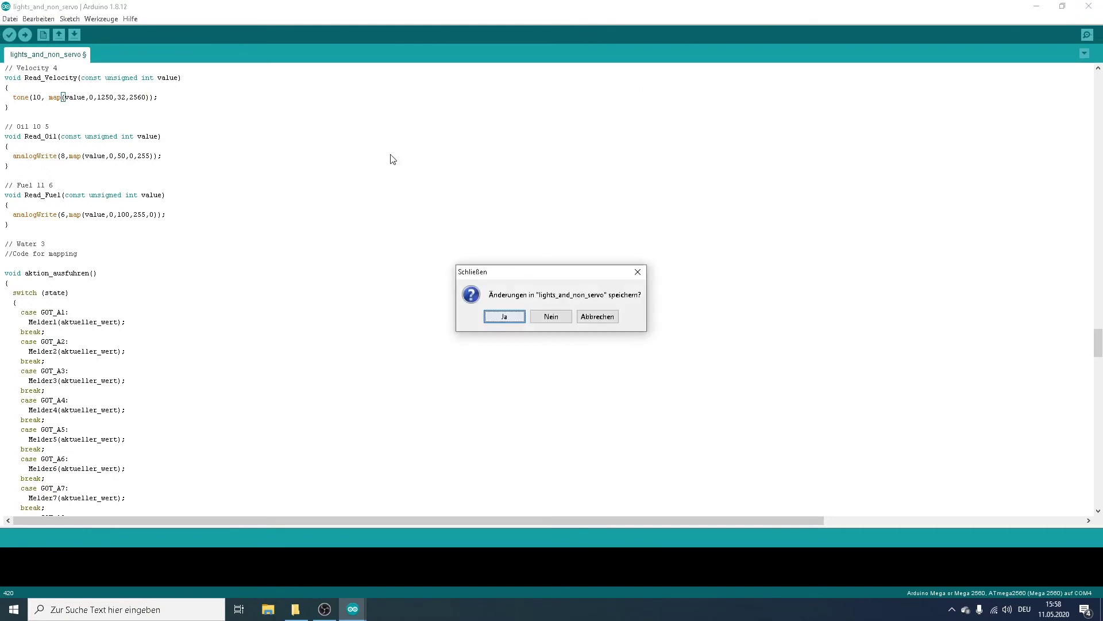
pyautogui.click(546, 321)
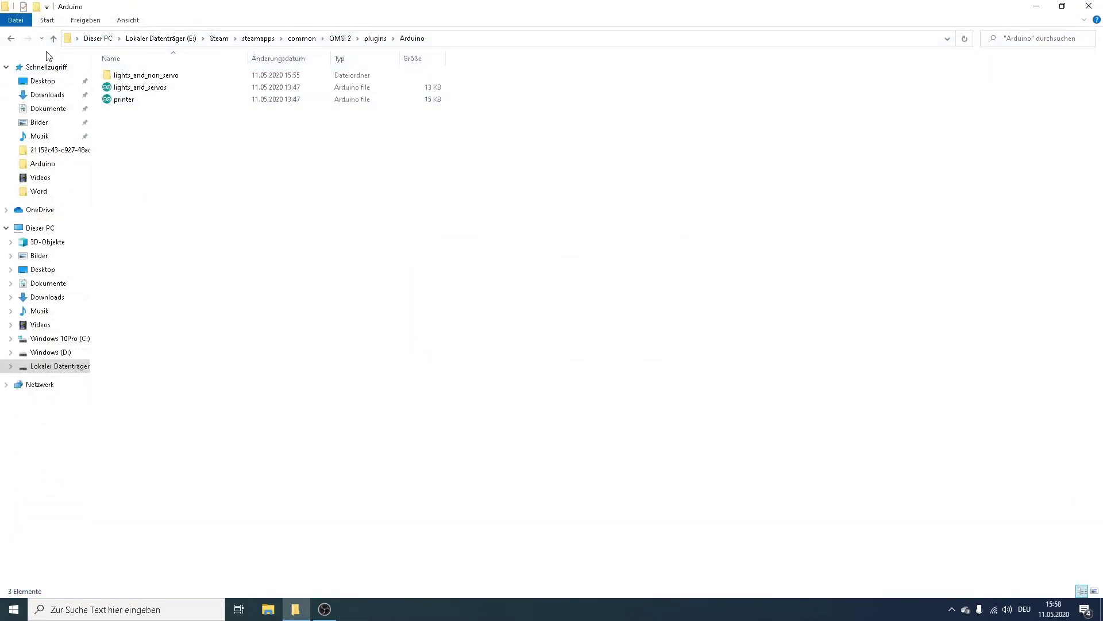
pyautogui.click(13, 39)
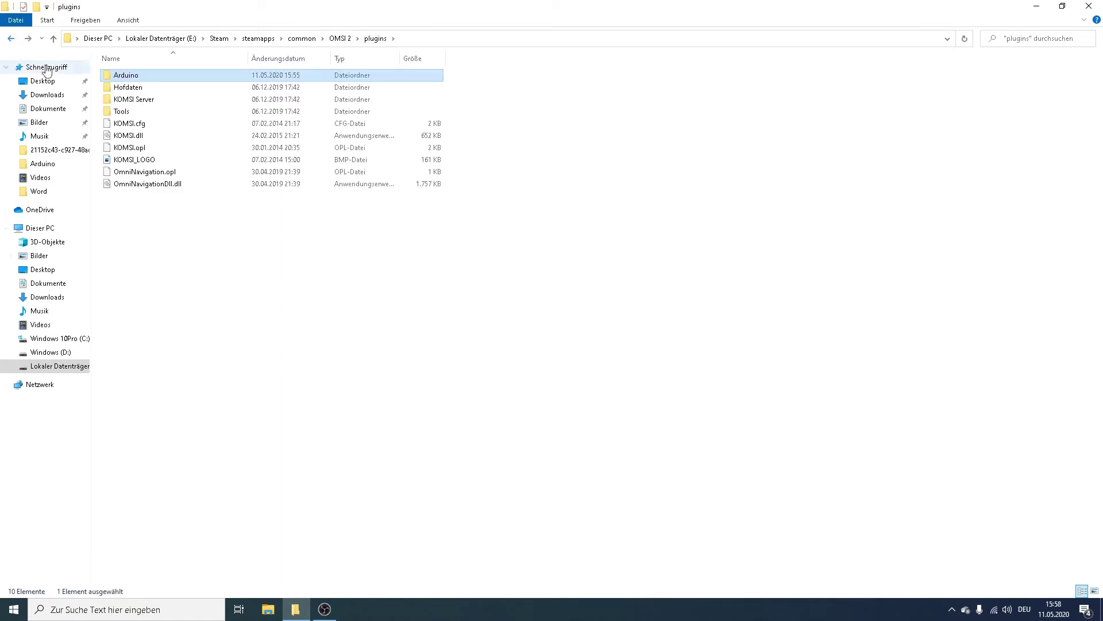
pyautogui.doubleClick(153, 103)
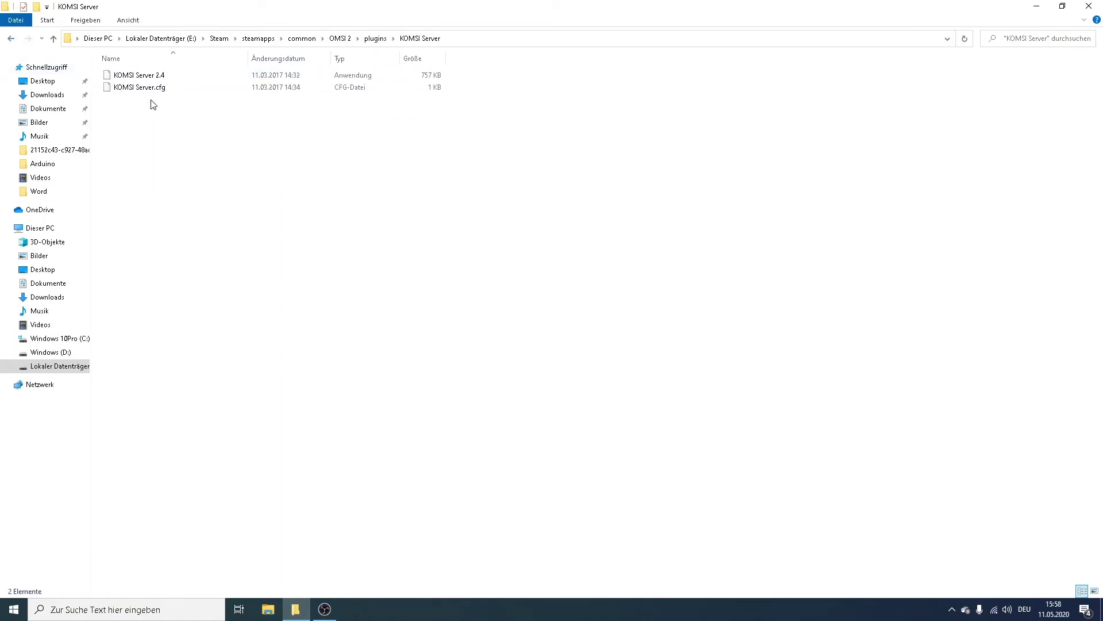
pyautogui.doubleClick(180, 77)
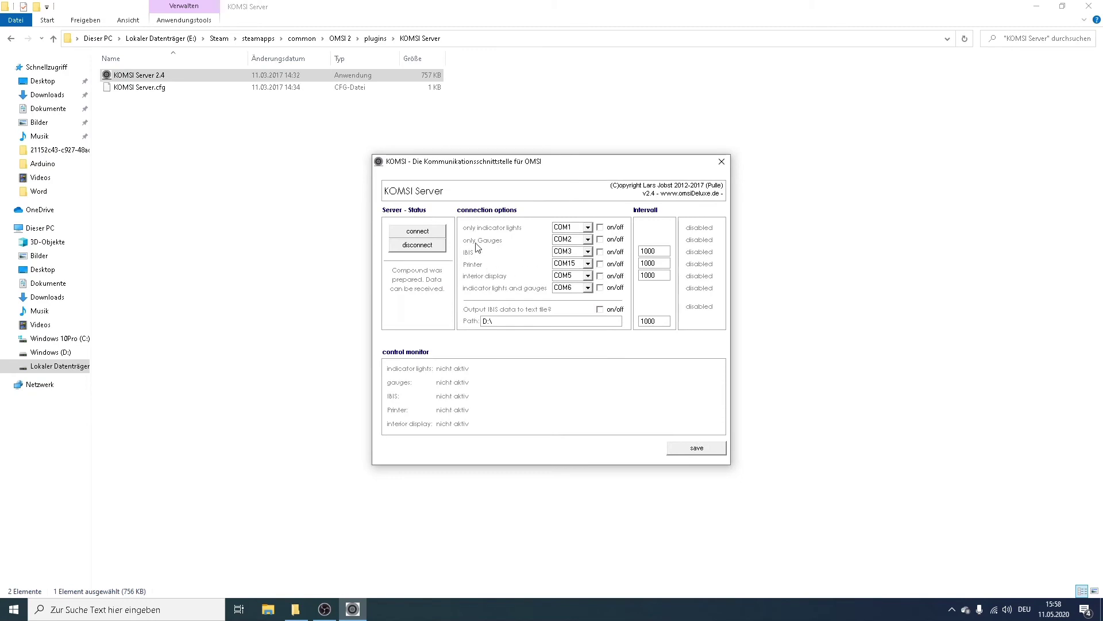
# Set the only Gauges connection to COM3 and try to switch it on, dismissing the error dialog.
pyautogui.click(587, 239)
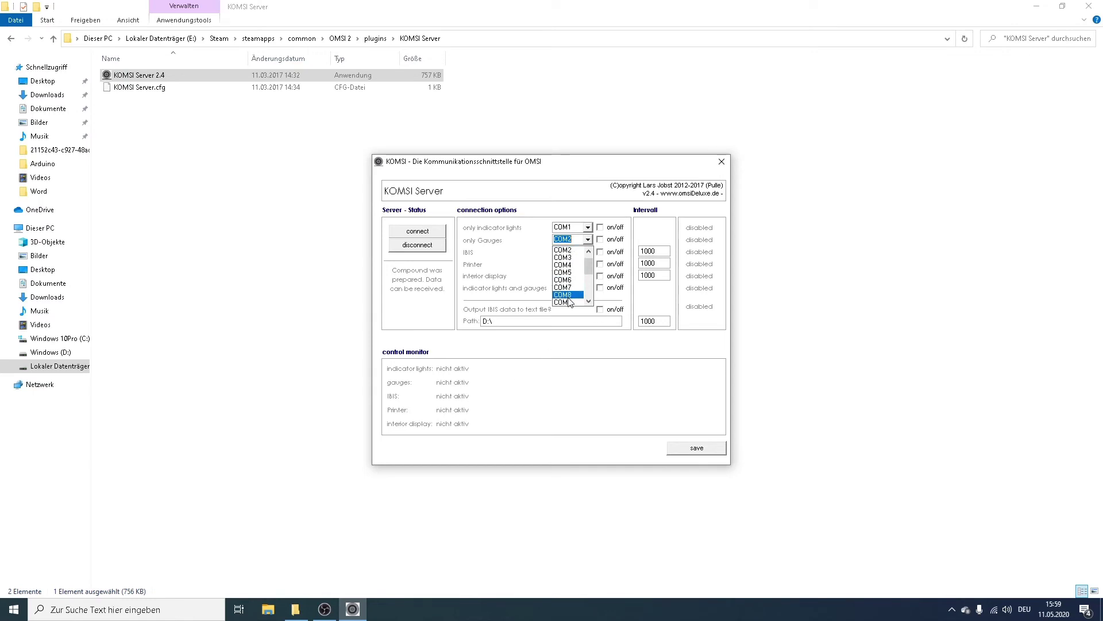
pyautogui.click(563, 257)
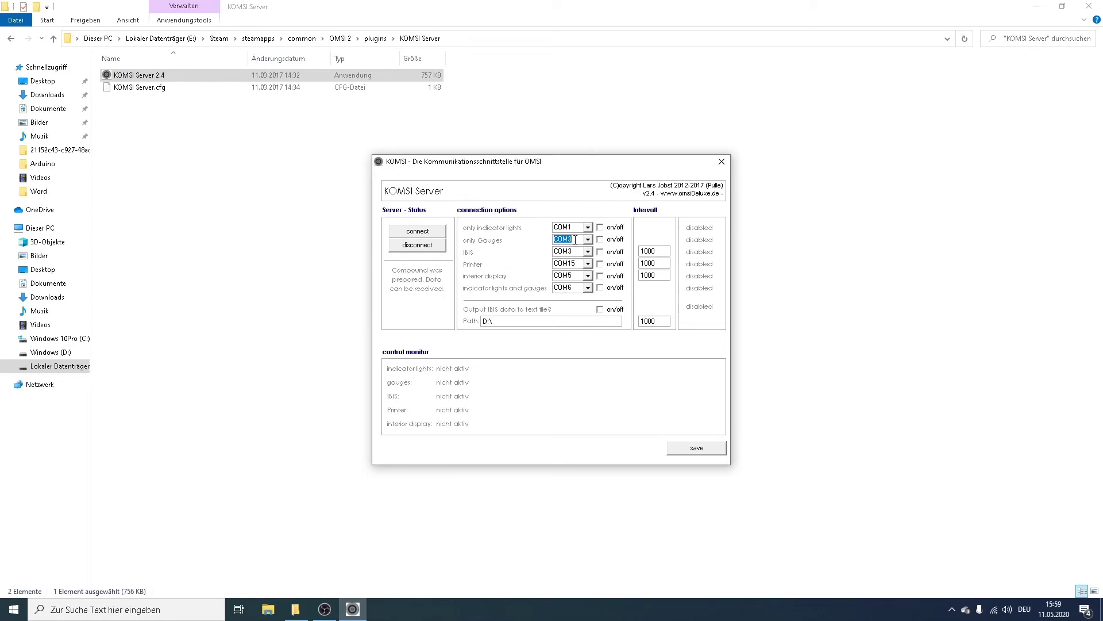
pyautogui.click(600, 239)
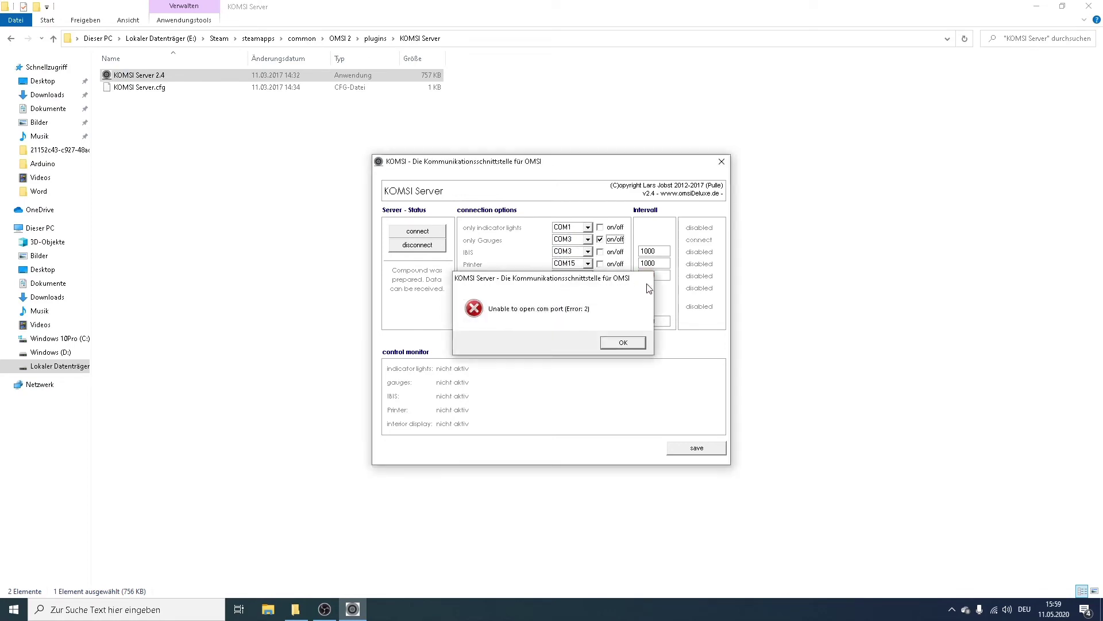
pyautogui.press('Return')
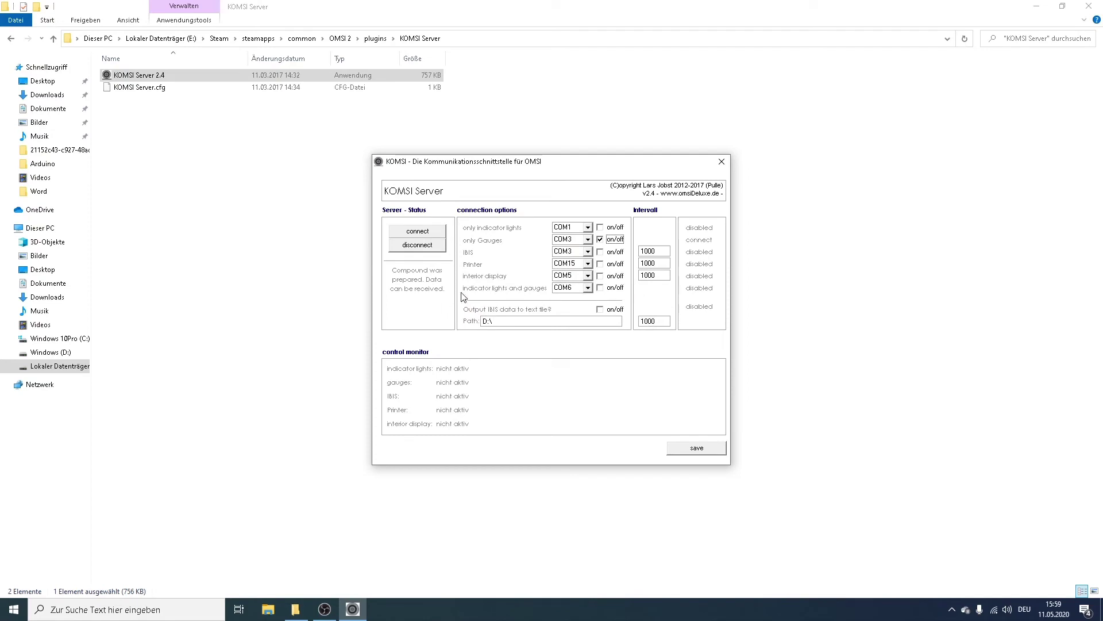
# Set the indicator lights and gauges connection to COM3, switch it on, and close KOMSI Server without saving.
pyautogui.click(589, 288)
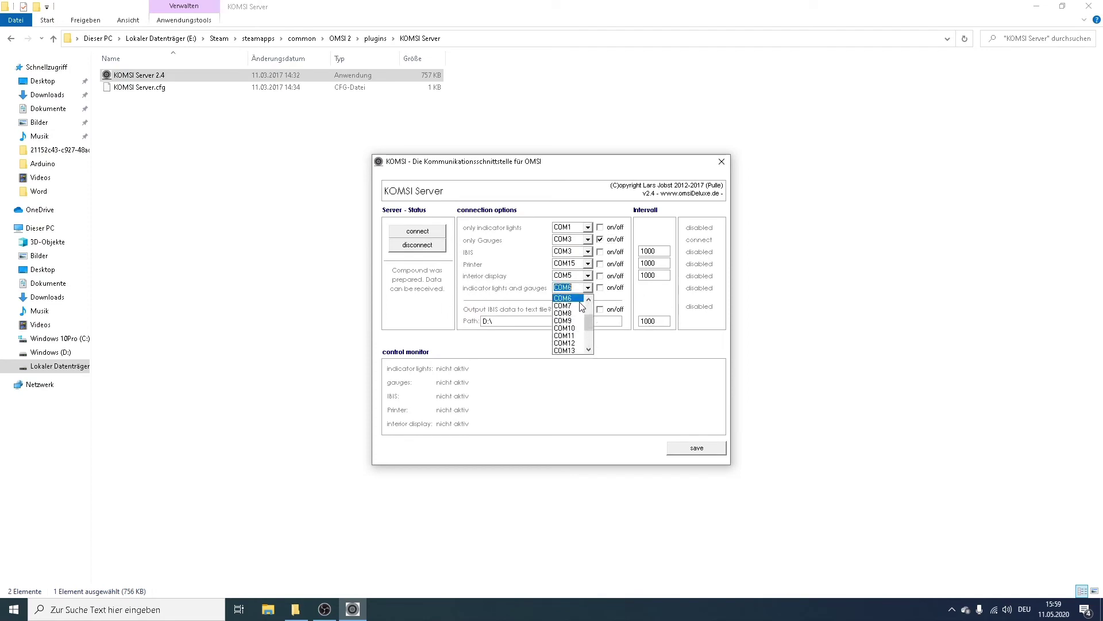
pyautogui.scroll(2, 575, 319)
pyautogui.click(573, 311)
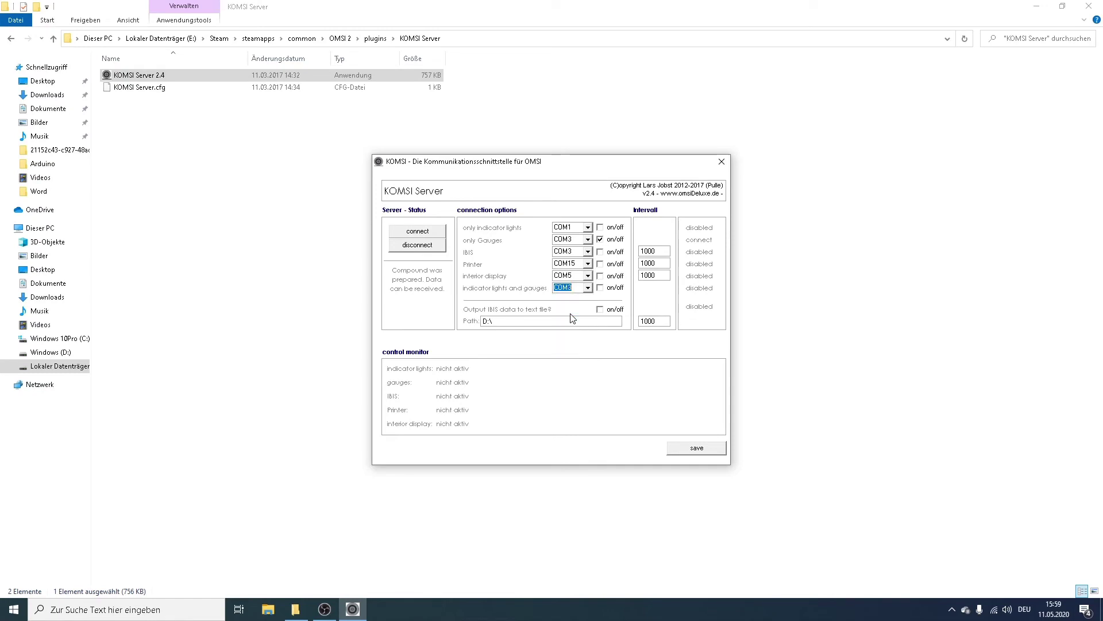
pyautogui.click(600, 287)
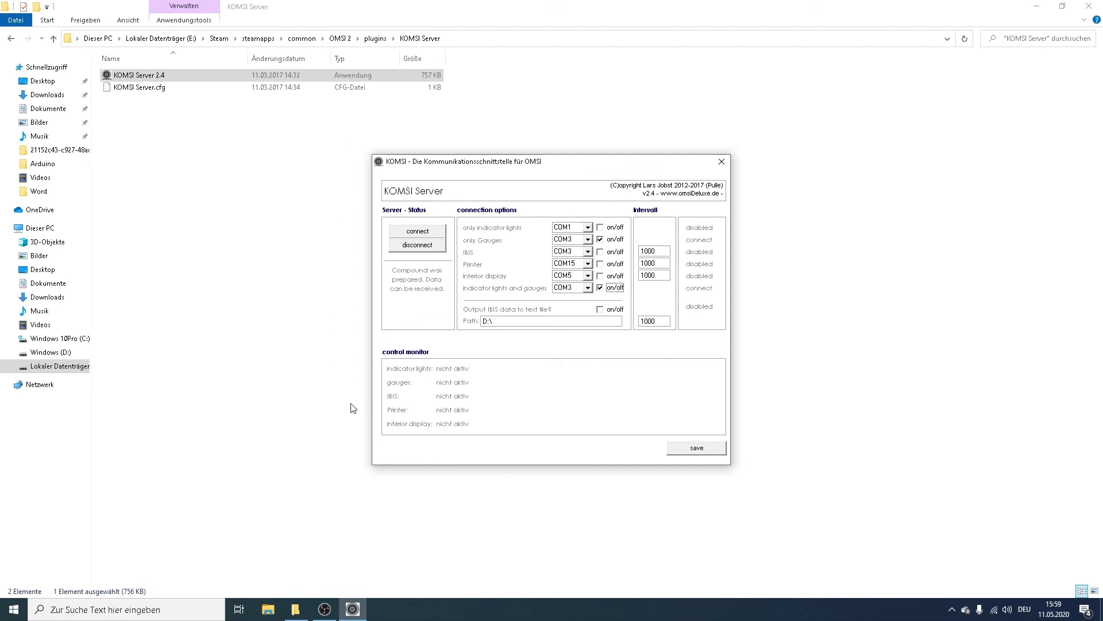
pyautogui.click(722, 163)
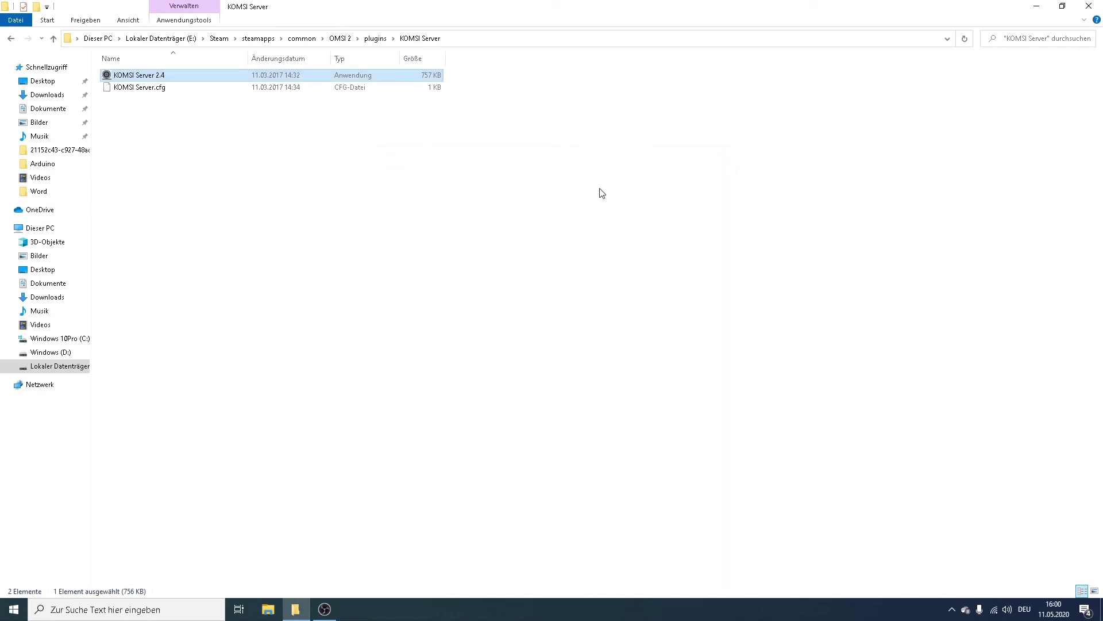